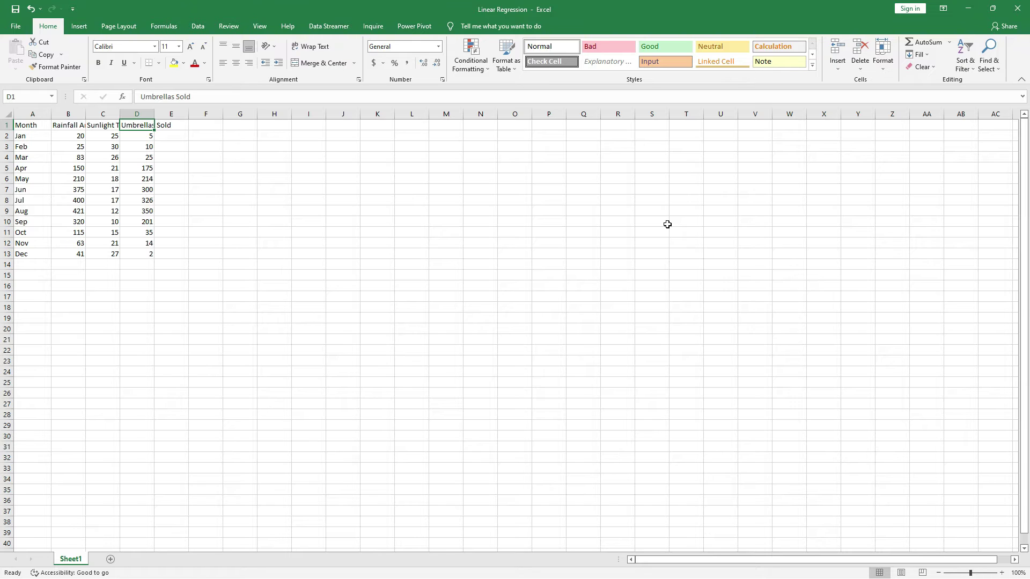
- Examine the Rainfall Amount, Sunlight Temperatures and Umbrellas Sold columns, comparing each weather variable with the sales figures
left_click_drag(68, 125, 66, 255)
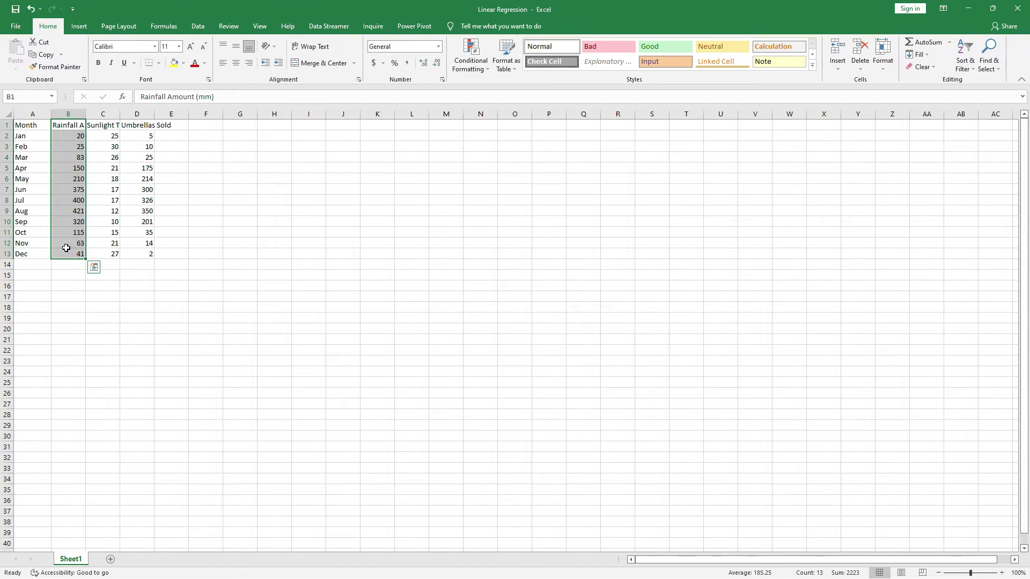
left_click_drag(103, 125, 111, 255)
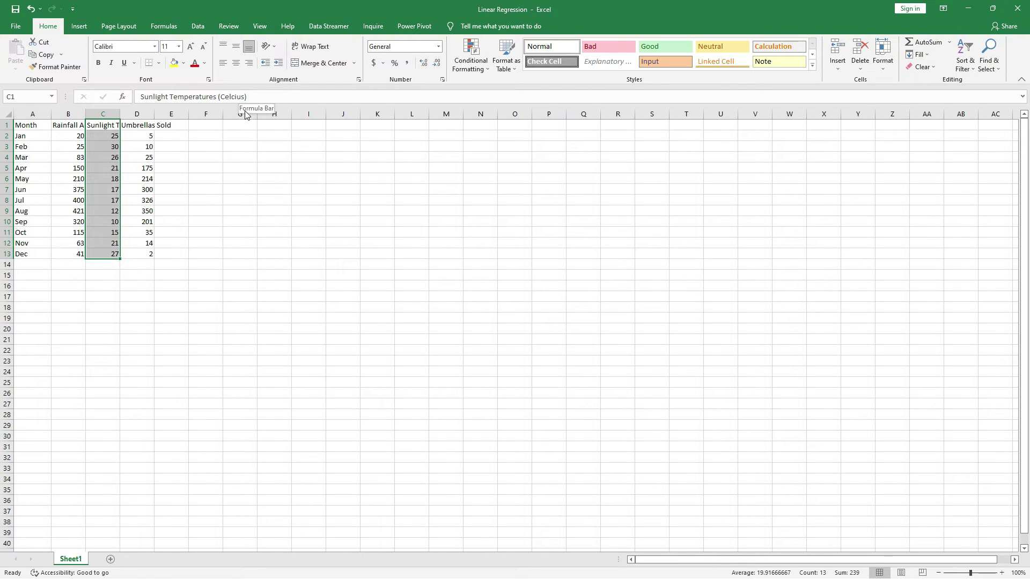
left_click_drag(143, 126, 147, 256)
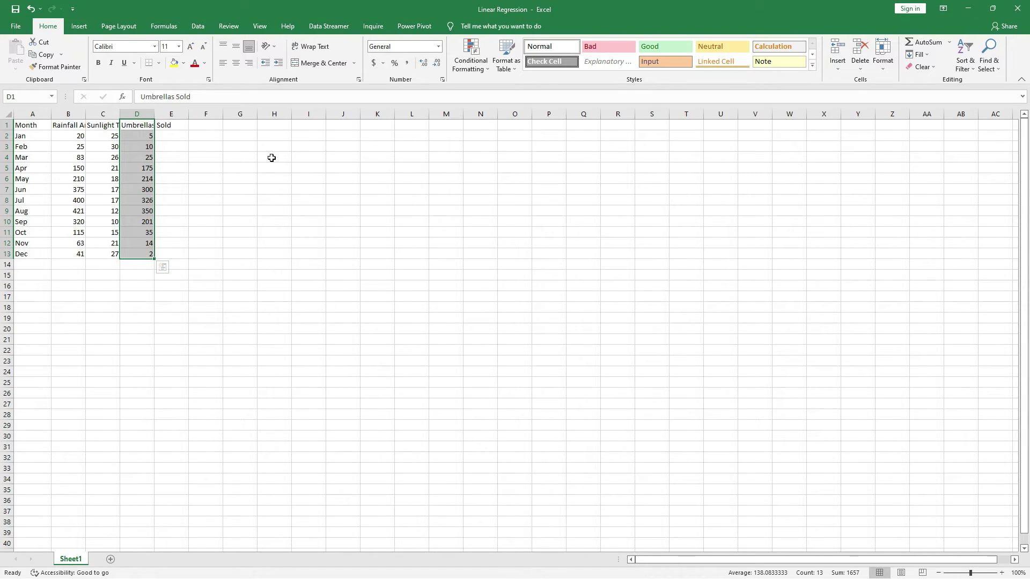
left_click(163, 136)
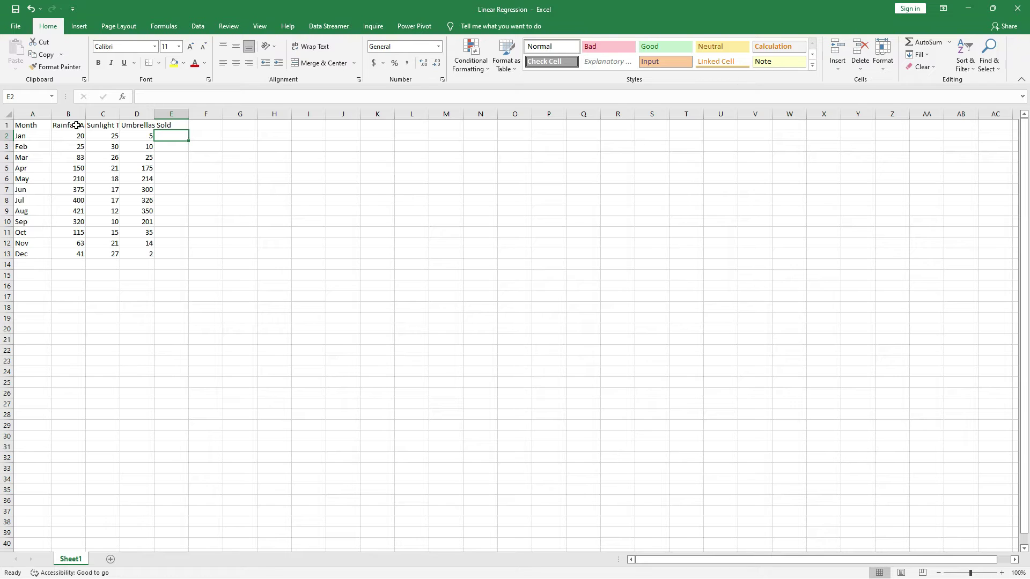
left_click_drag(76, 125, 75, 254)
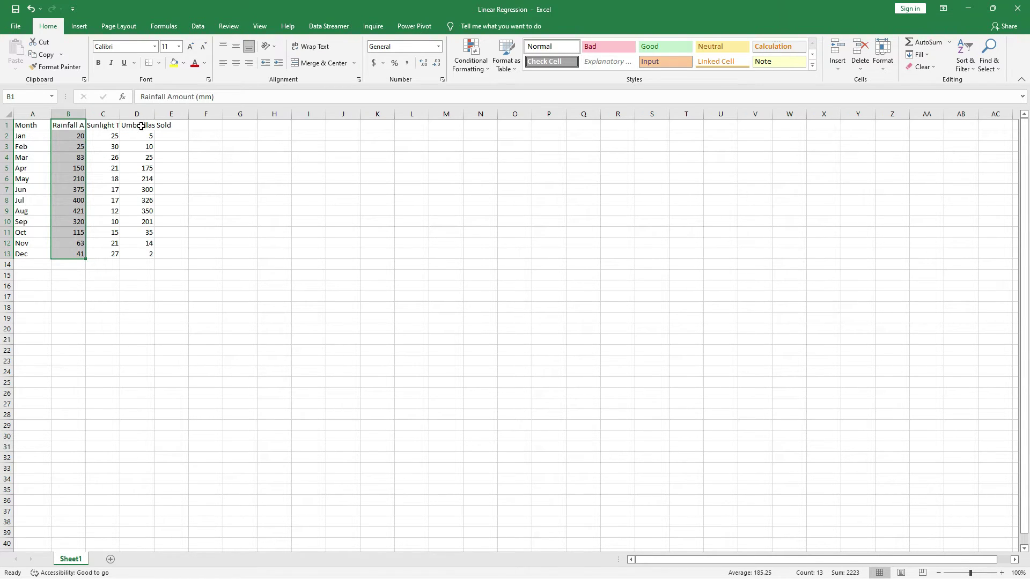
left_click_drag(141, 126, 144, 254)
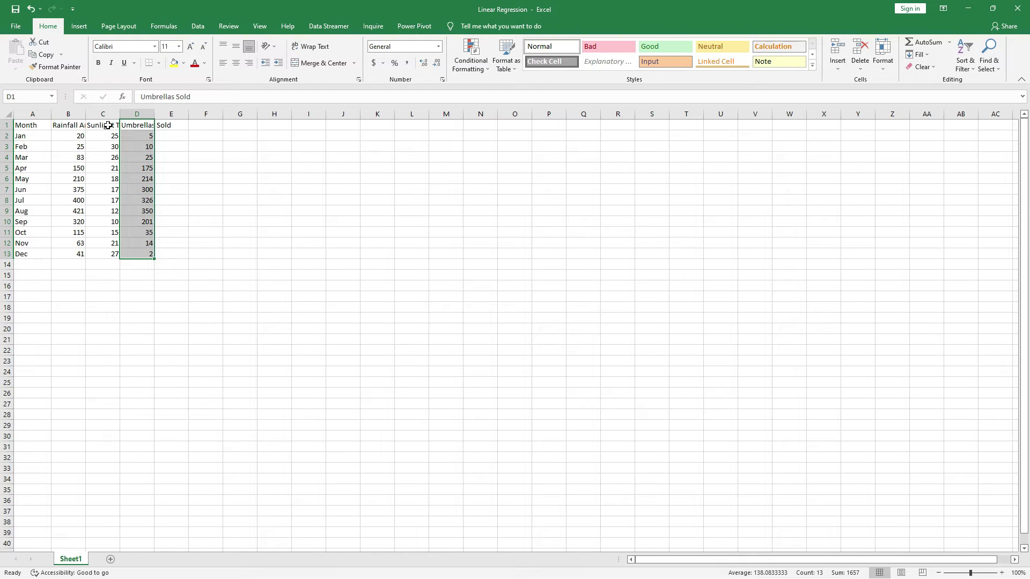
left_click_drag(108, 125, 111, 253)
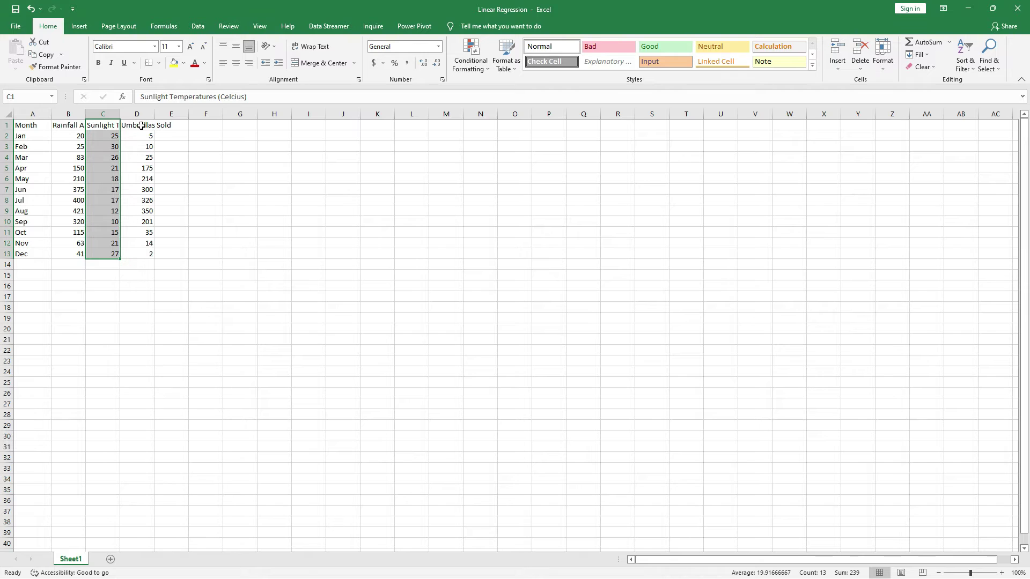
left_click_drag(141, 125, 147, 253)
left_click(110, 253)
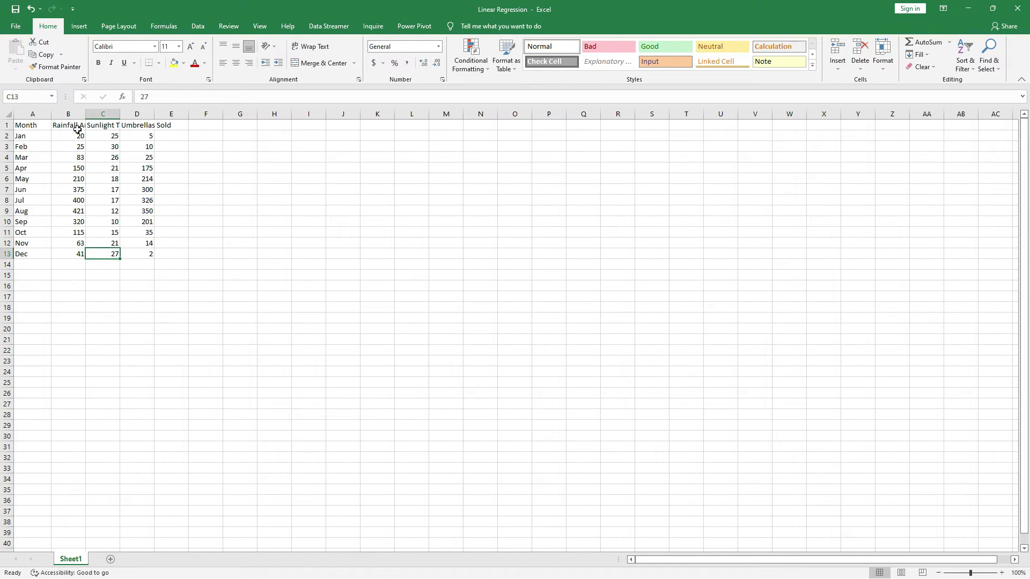
key("Right")
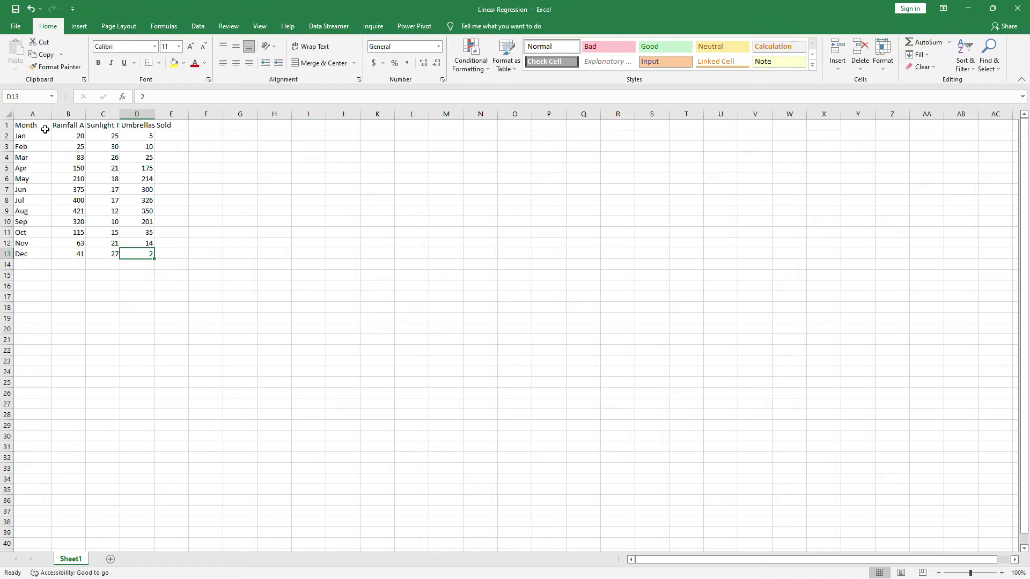
- Set up a Regression data analysis with Umbrellas Sold D1:D13 as Y range and rainfall and sunlight B1:C13 as X range
left_click(198, 25)
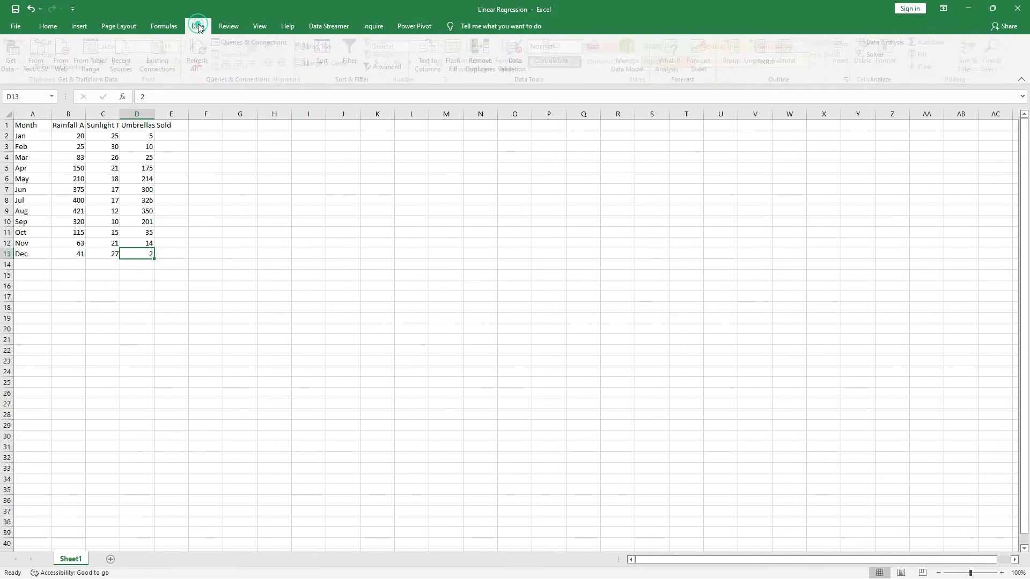
left_click(897, 41)
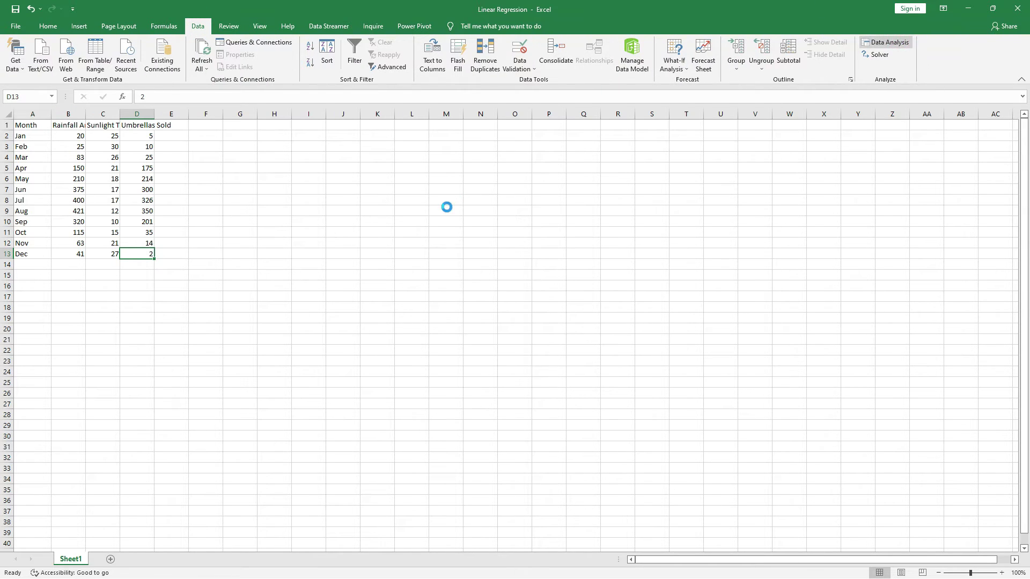
scroll(635, 311, "down", 2)
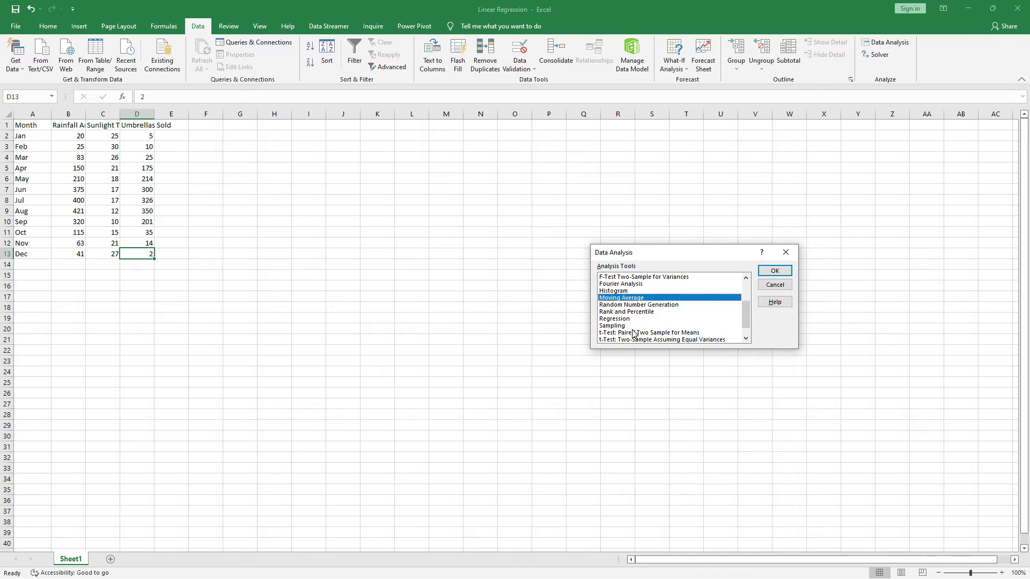
double_click(620, 319)
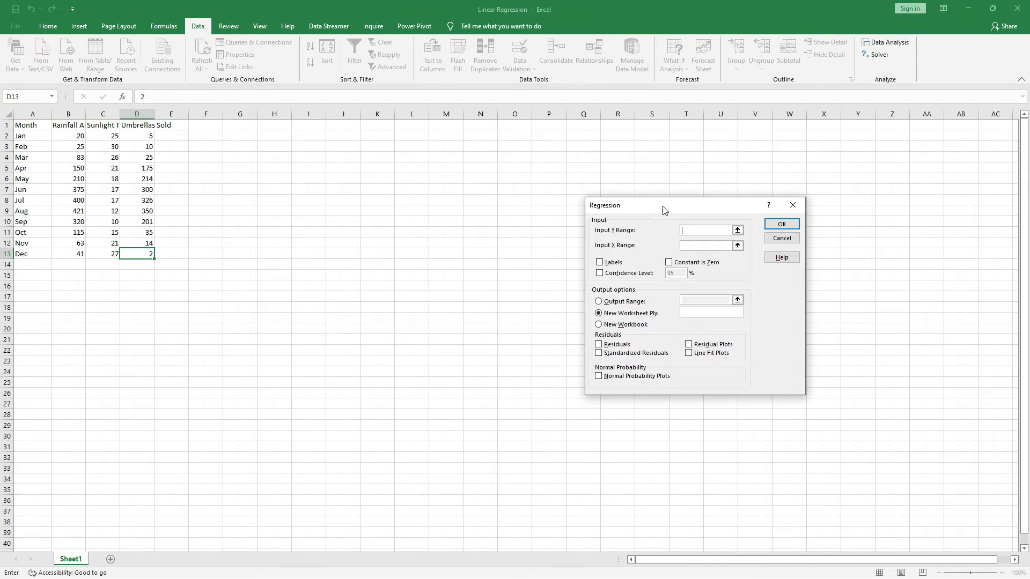
left_click_drag(665, 209, 523, 150)
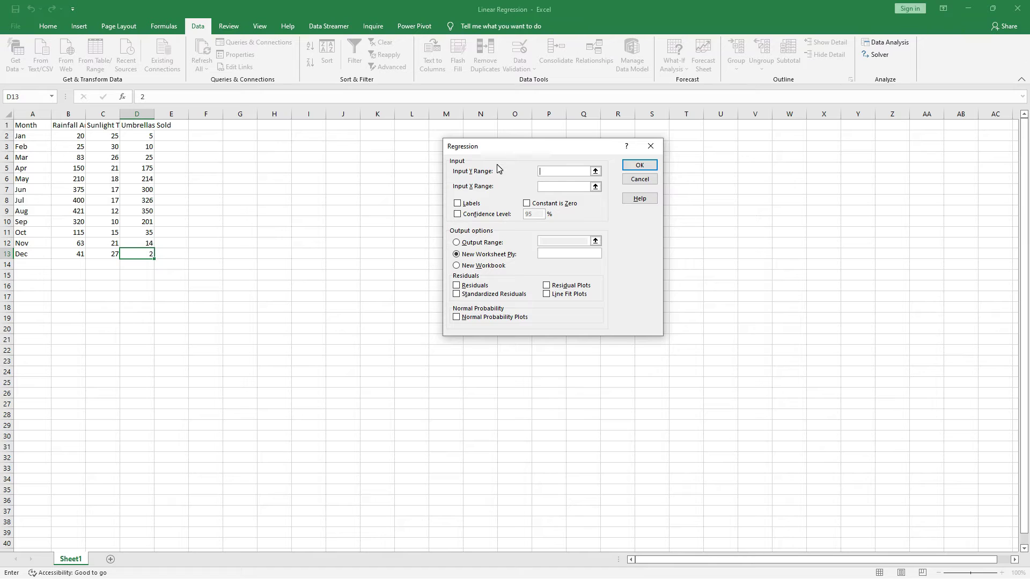
left_click(556, 171)
left_click_drag(145, 127, 142, 254)
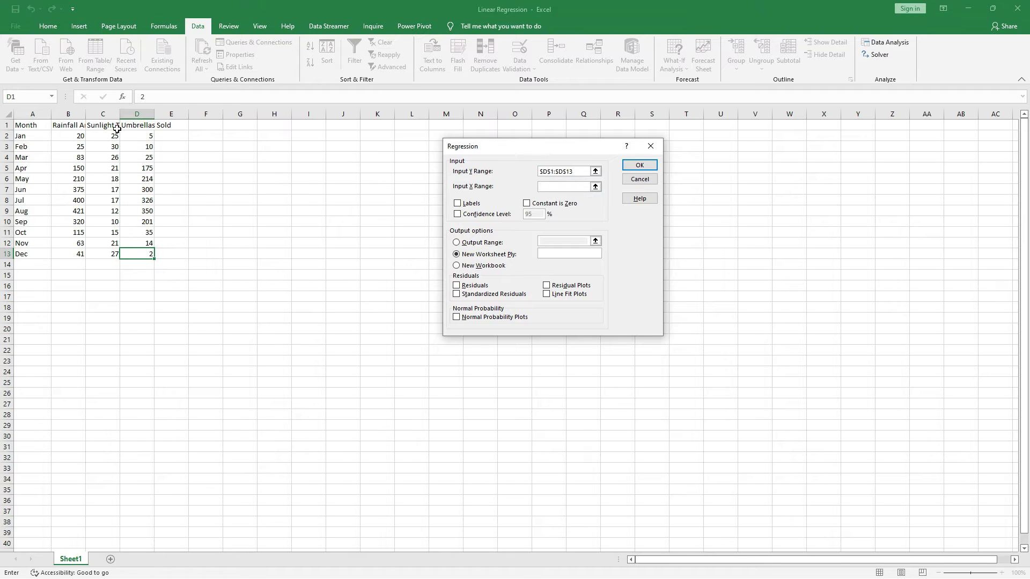
left_click_drag(66, 126, 104, 253)
- Enable labels and a 95% confidence level for the regression, and run it with output to a new worksheet
left_click(457, 203)
left_click(458, 215)
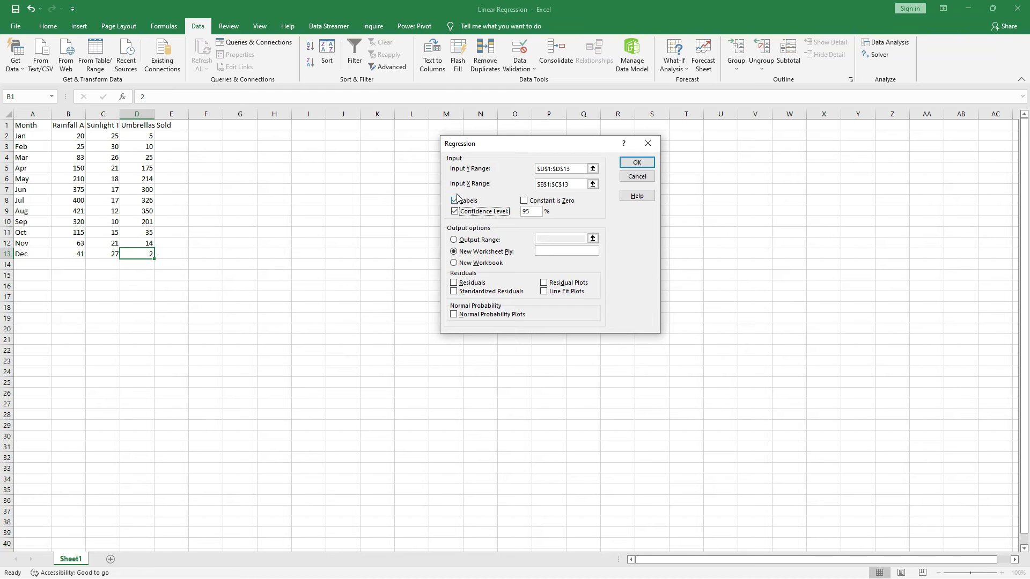
left_click_drag(555, 147, 423, 141)
left_click(504, 155)
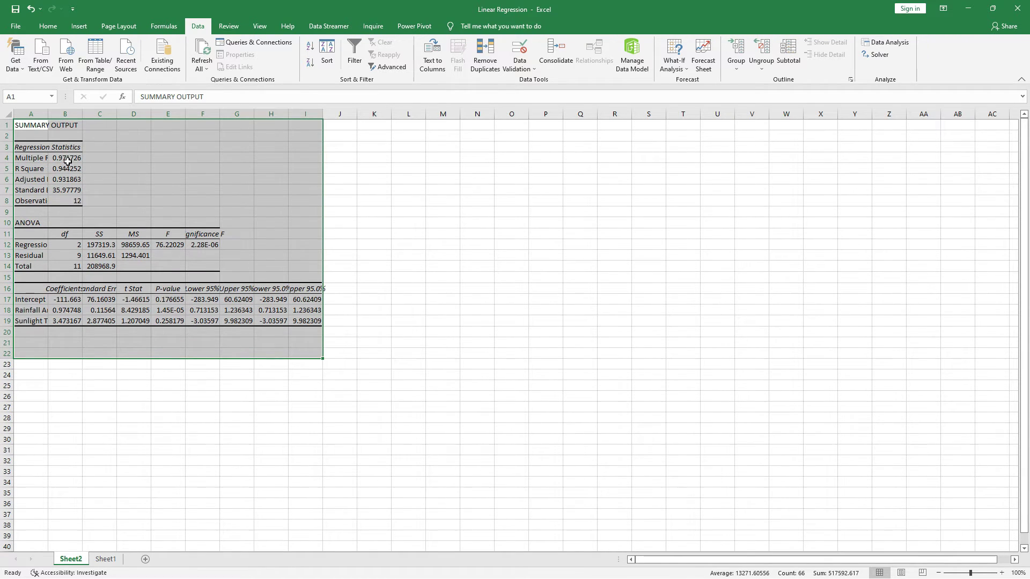
- Copy the regression summary output A1:I21 from Sheet2 and paste it into Sheet1 starting at cell G1
left_click(36, 124)
left_click_drag(36, 124, 306, 345)
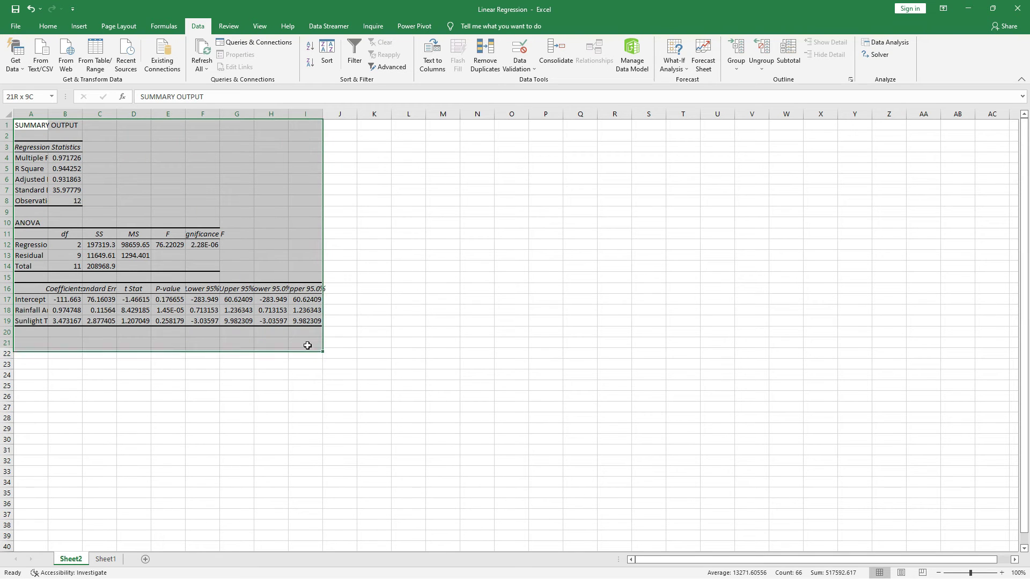
right_click(25, 126)
left_click(73, 165)
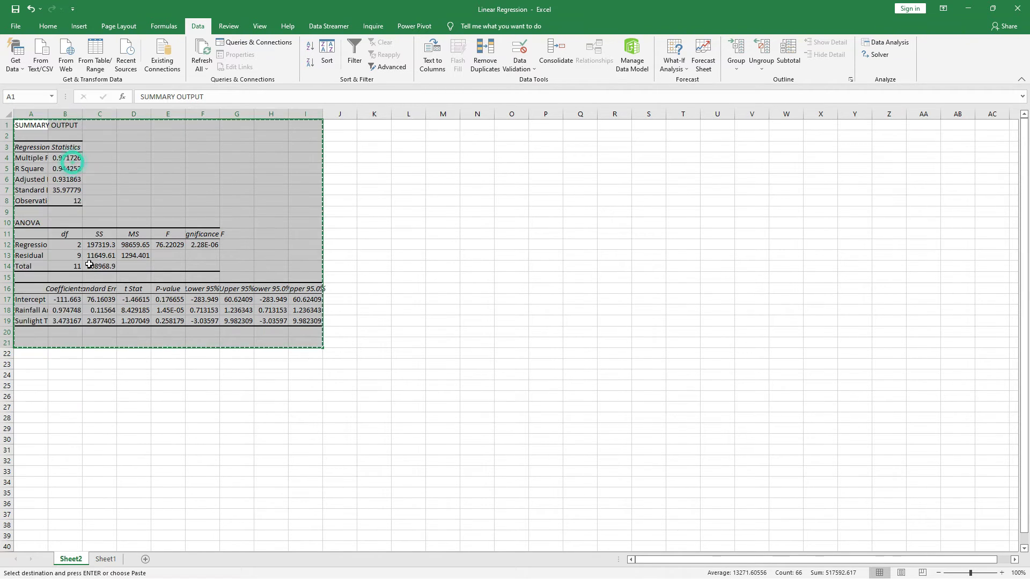
left_click(105, 559)
left_click(228, 146)
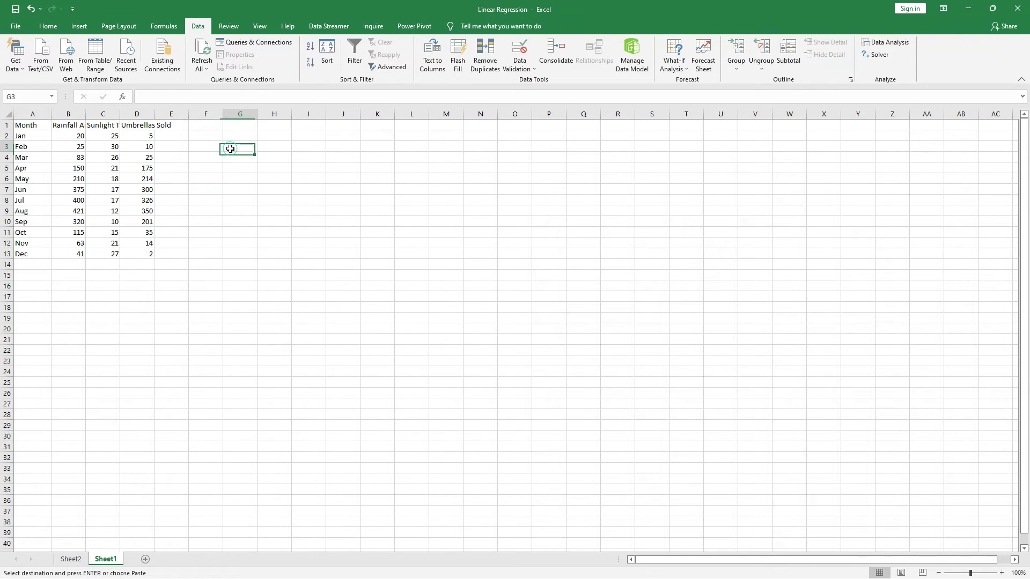
left_click(236, 135)
left_click(237, 126)
key("ctrl+v")
left_click(574, 232)
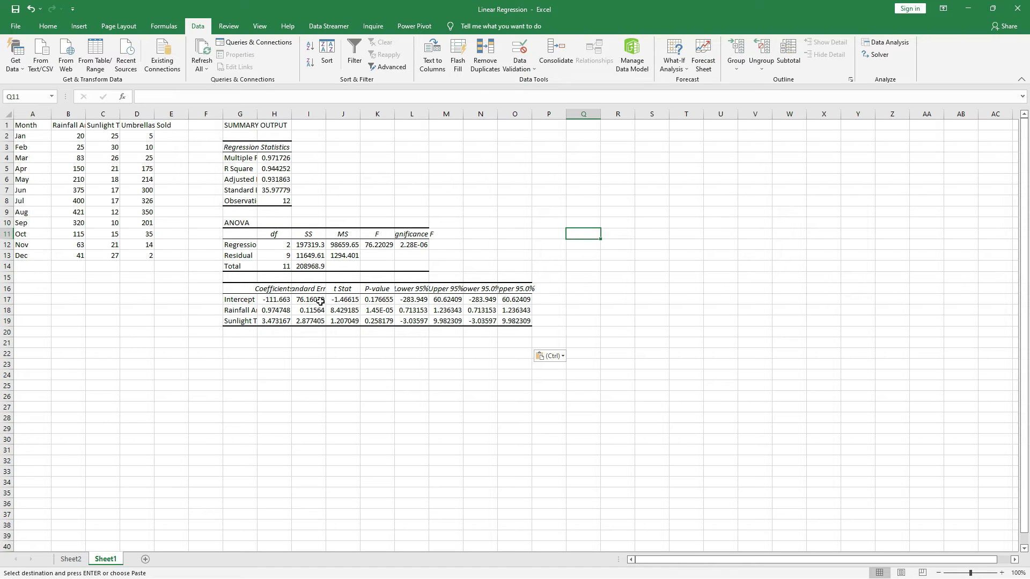
- Examine the sunlight and rainfall coefficients and the intercept in the pasted regression output
left_click(244, 322)
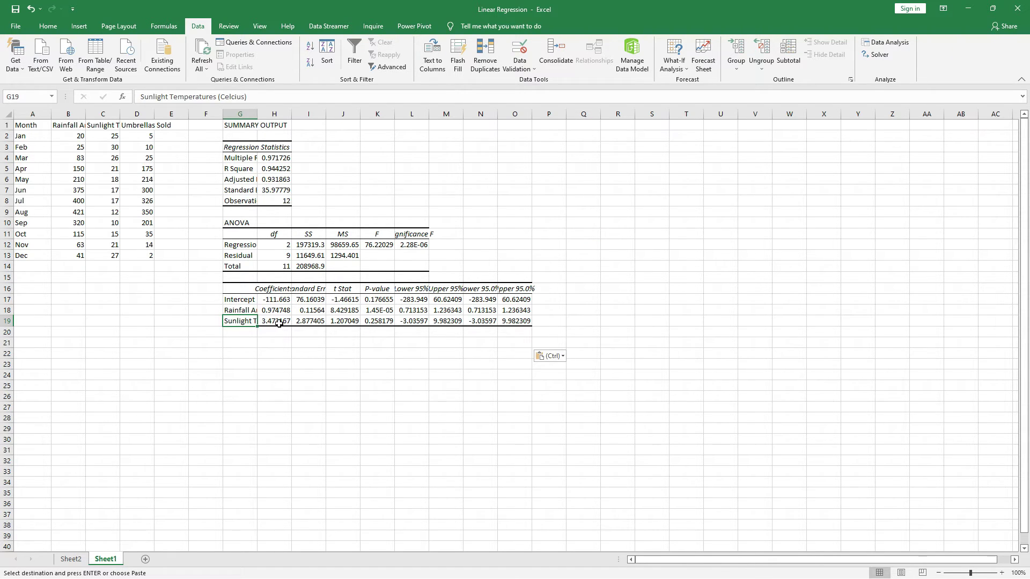
left_click(279, 322)
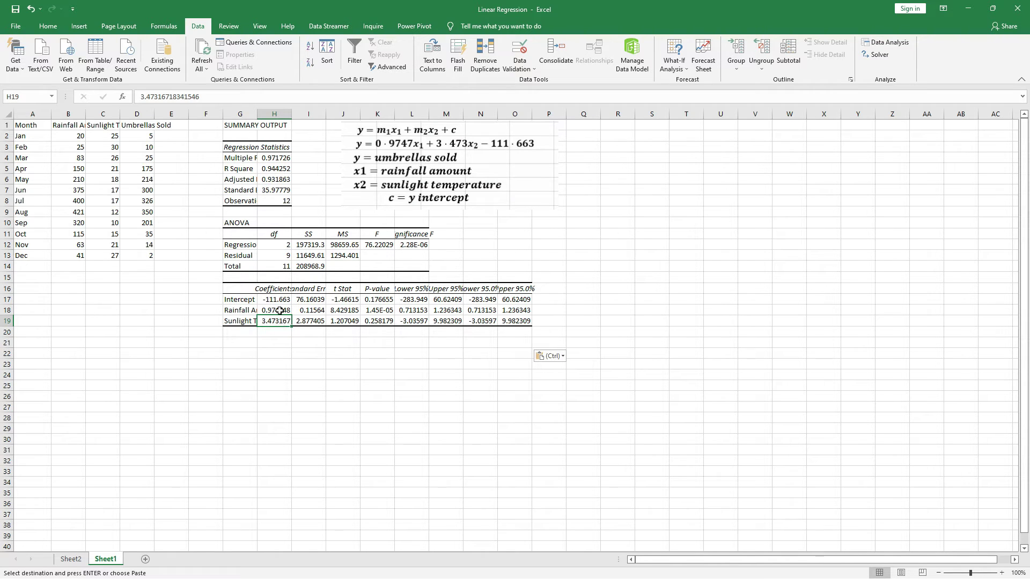
left_click(279, 311)
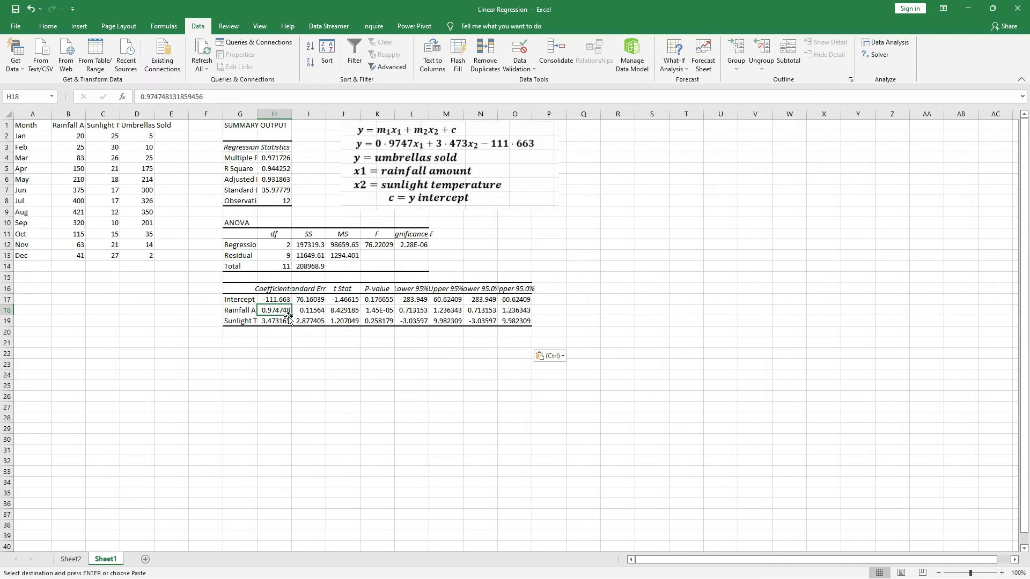
left_click(275, 299)
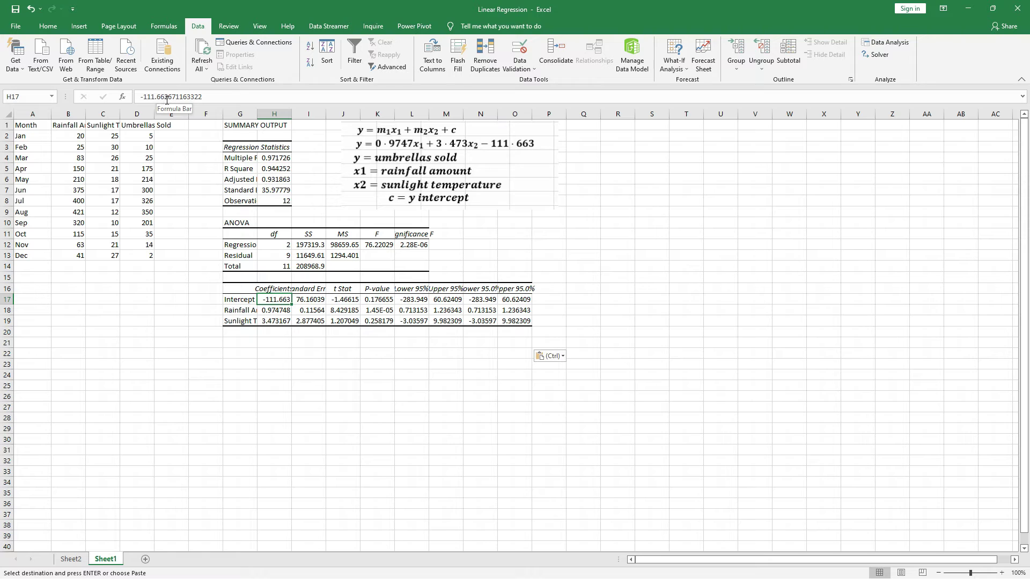
- Check the R Square value in the Regression Statistics block
left_click(274, 169)
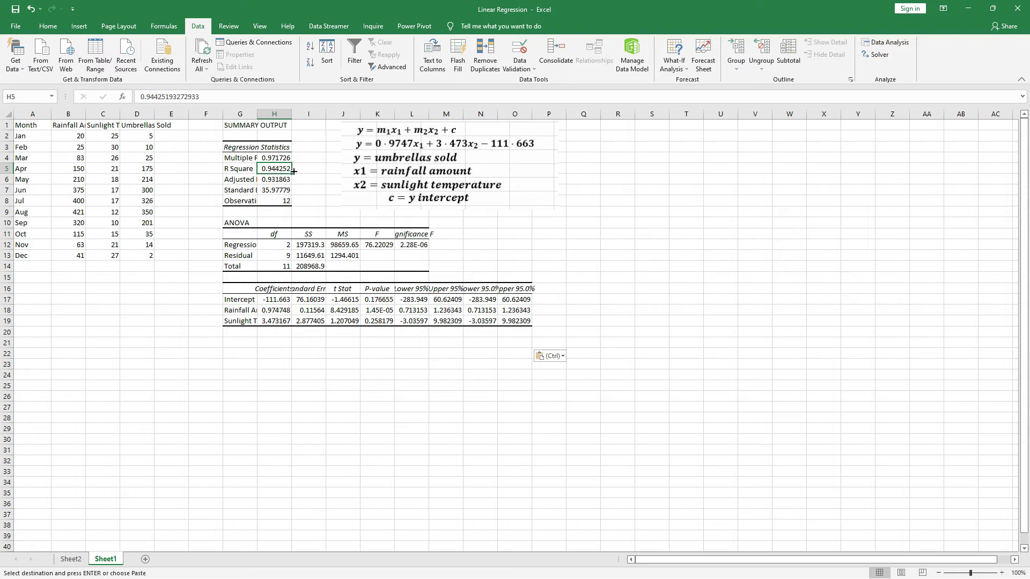
key("Left")
key("Left")
key("Left")
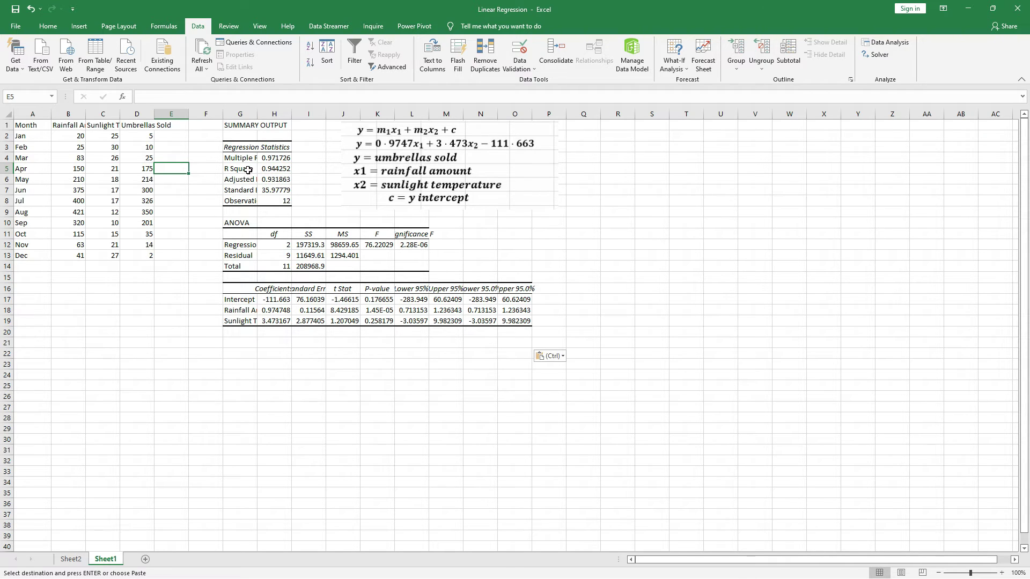
left_click_drag(248, 169, 280, 168)
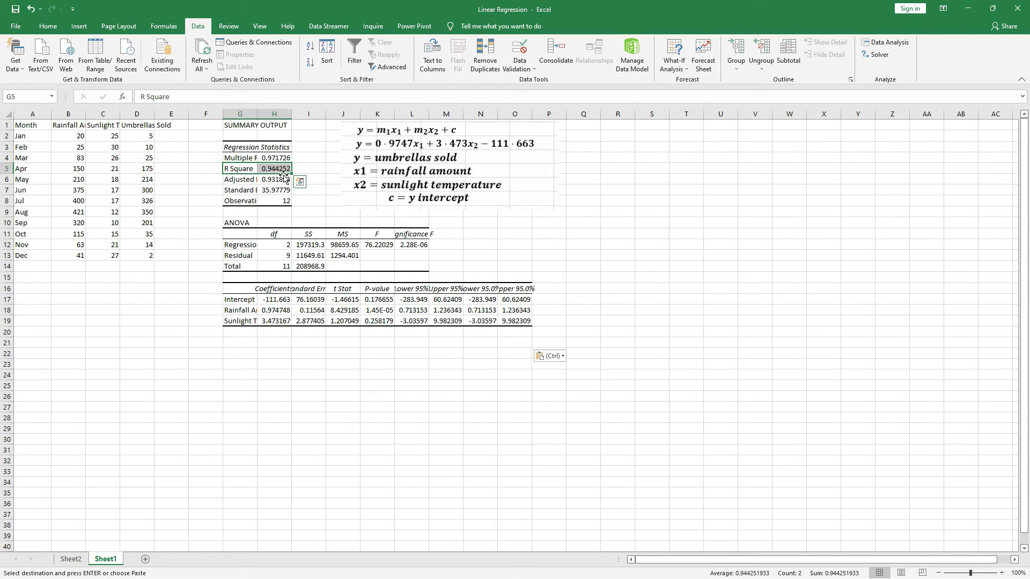
- Compare the P-values of the sunlight temperature and rainfall amount variables in the coefficients table
left_click(378, 321)
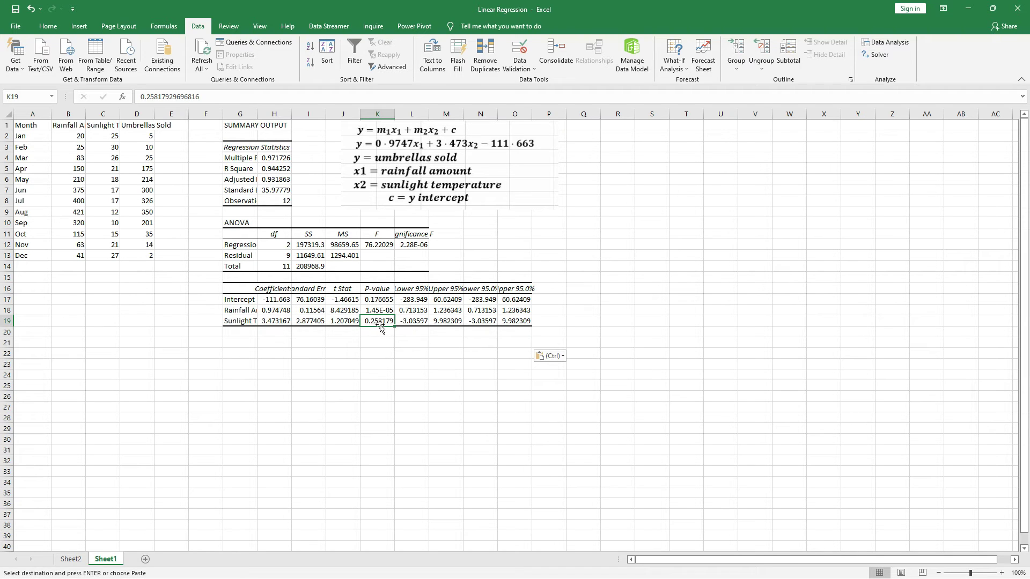
left_click(252, 310)
left_click(382, 311)
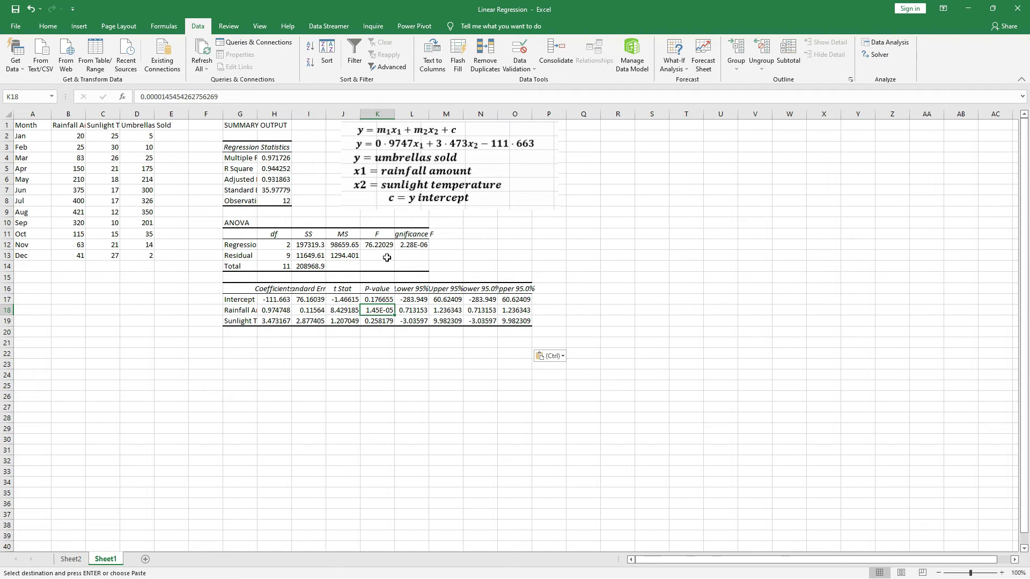
left_click(375, 320)
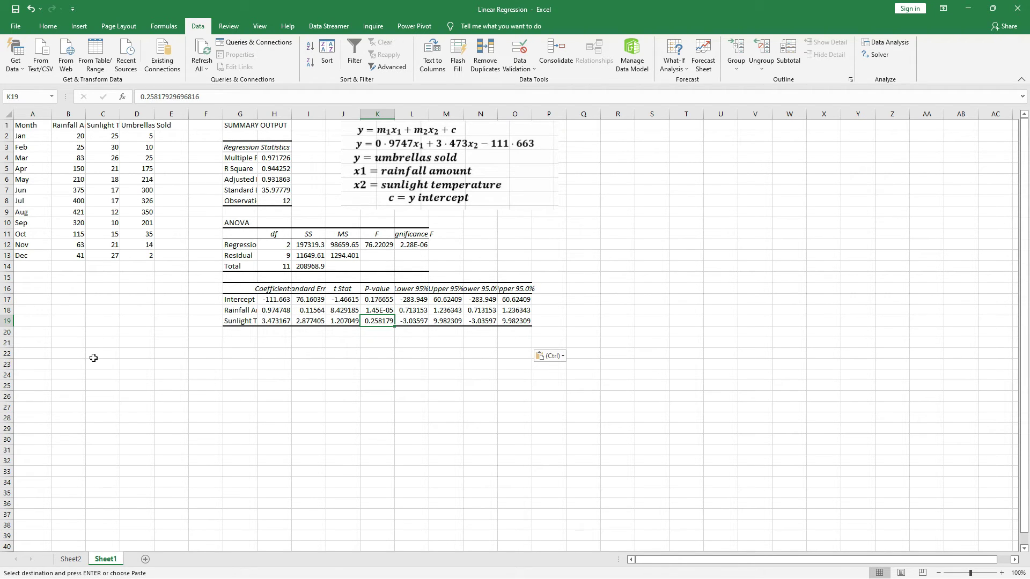
- Enter the note "Confidence interval was 95%" in cell A21, below the monthly data
left_click(36, 342)
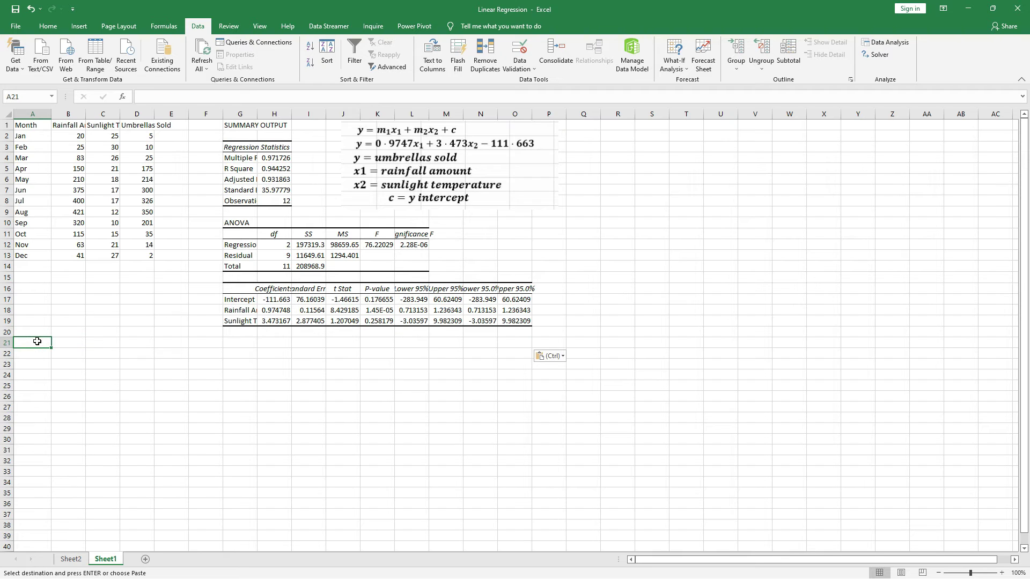
type("Conf")
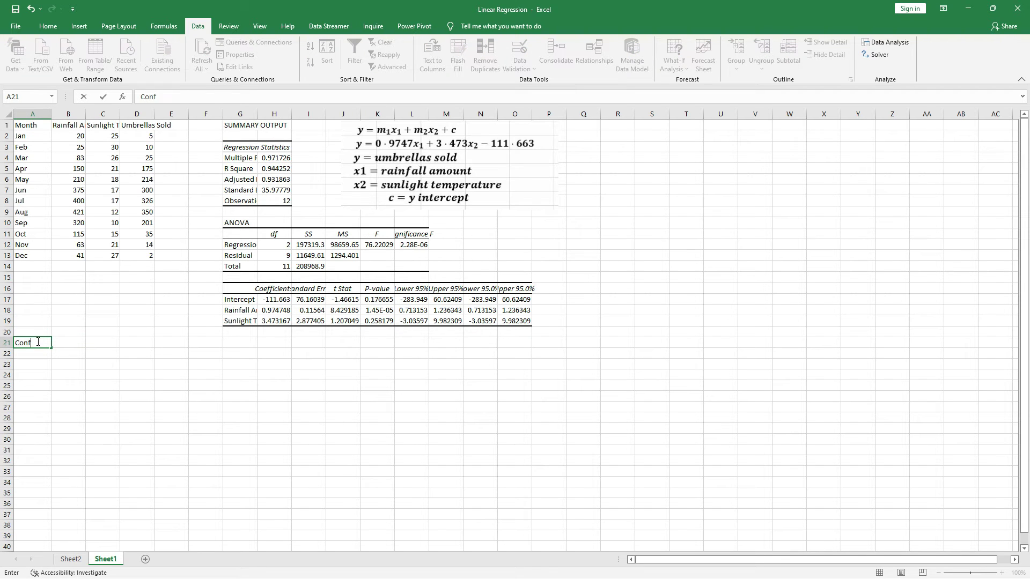
type("idence interval was 95%")
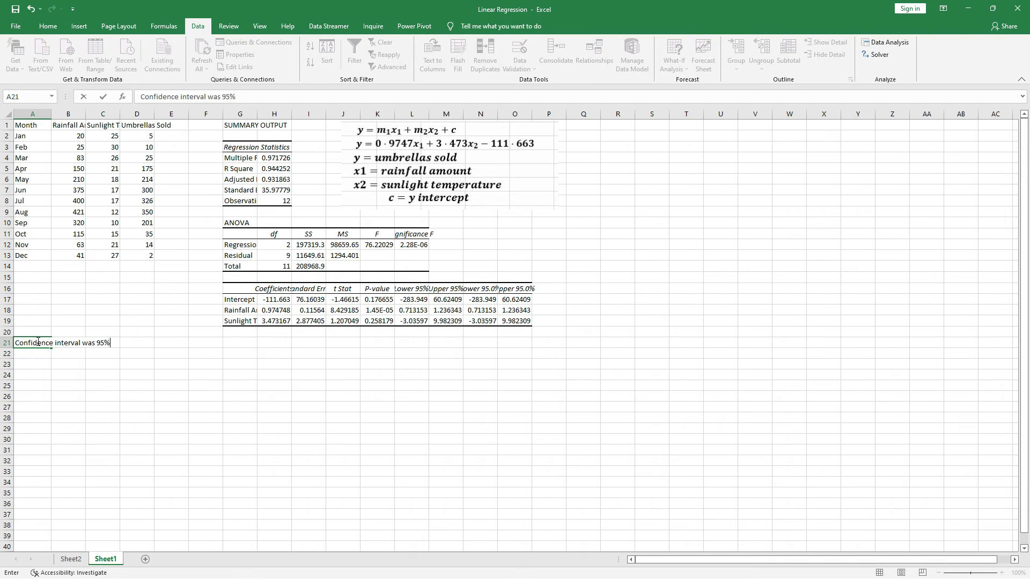
key("Return")
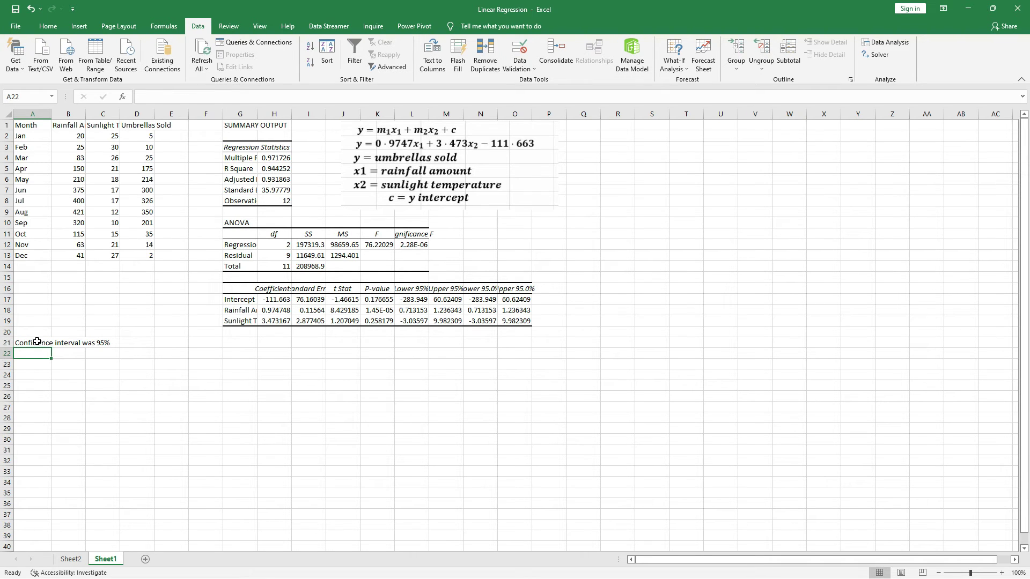
- Enter the note "Alpha value is 5% = 0.05" in cell A22, under the confidence interval note
type("Alpha value is 5% = 0.")
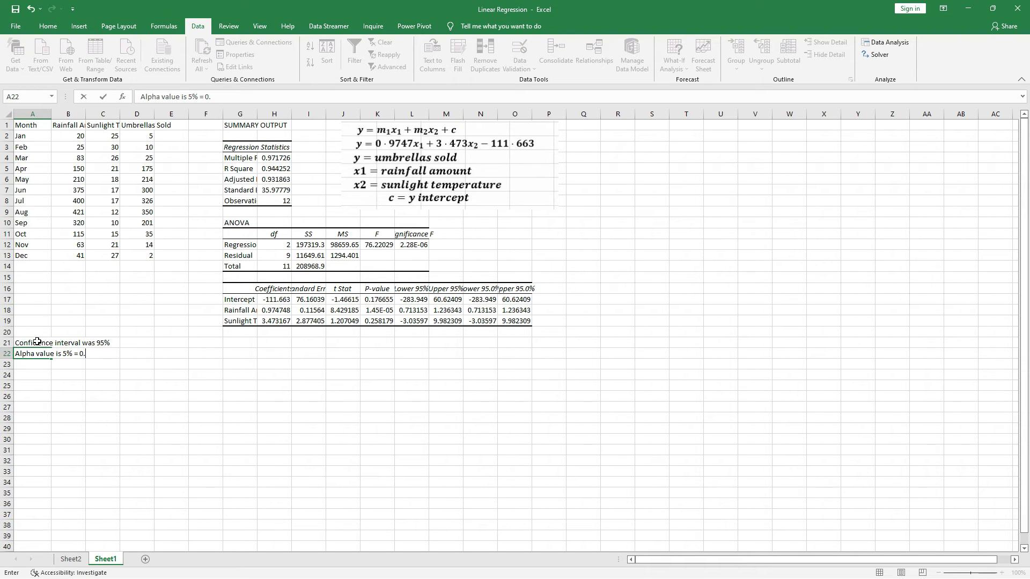
type("05")
key("Return")
left_click(27, 352)
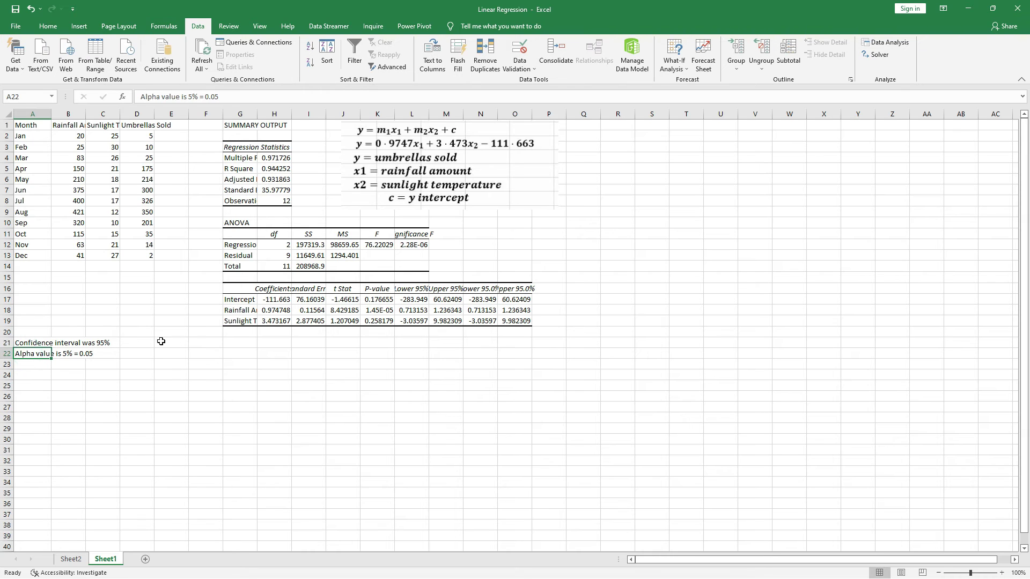
- Fill the rainfall amount P-value cell with yellow and the sunlight temperature P-value cell with green
left_click(382, 311)
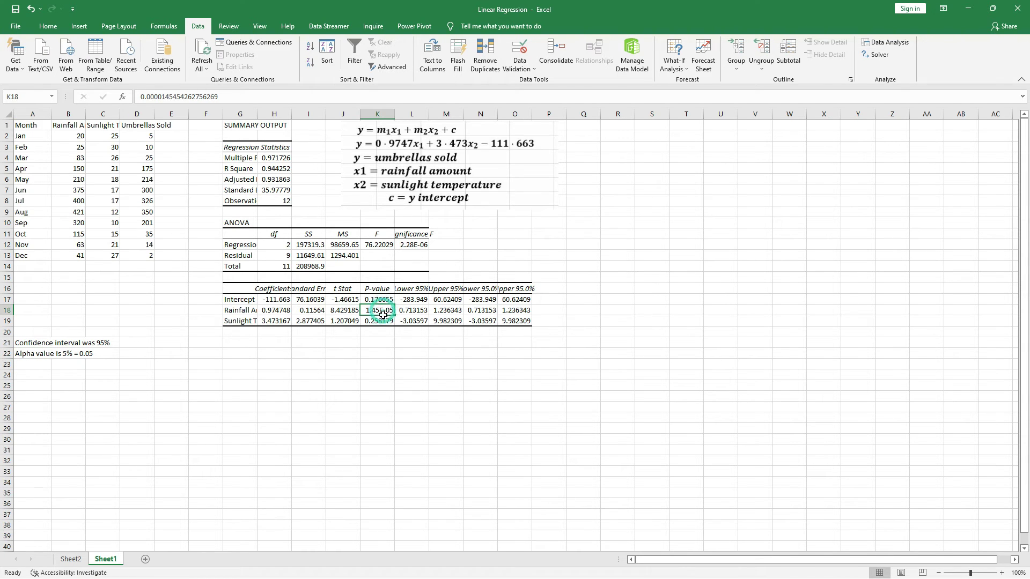
left_click_drag(384, 312, 381, 321)
left_click(379, 312)
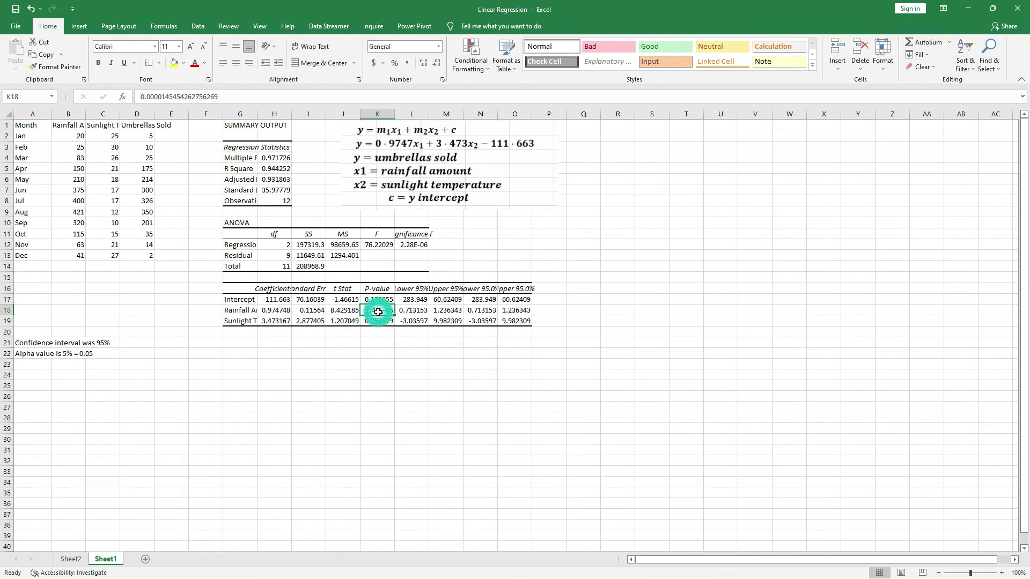
left_click(174, 63)
left_click(378, 320)
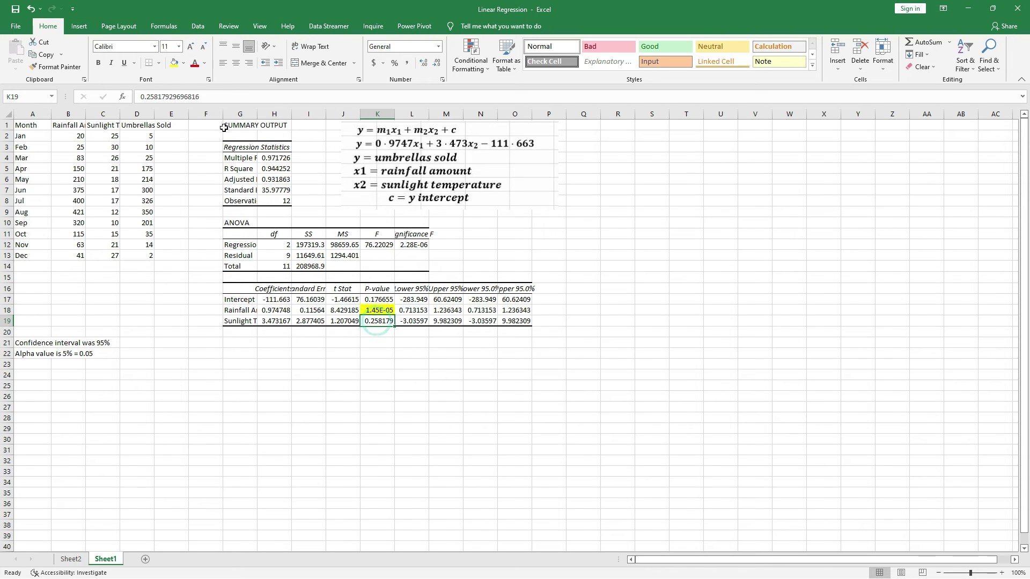
left_click(184, 63)
left_click(219, 146)
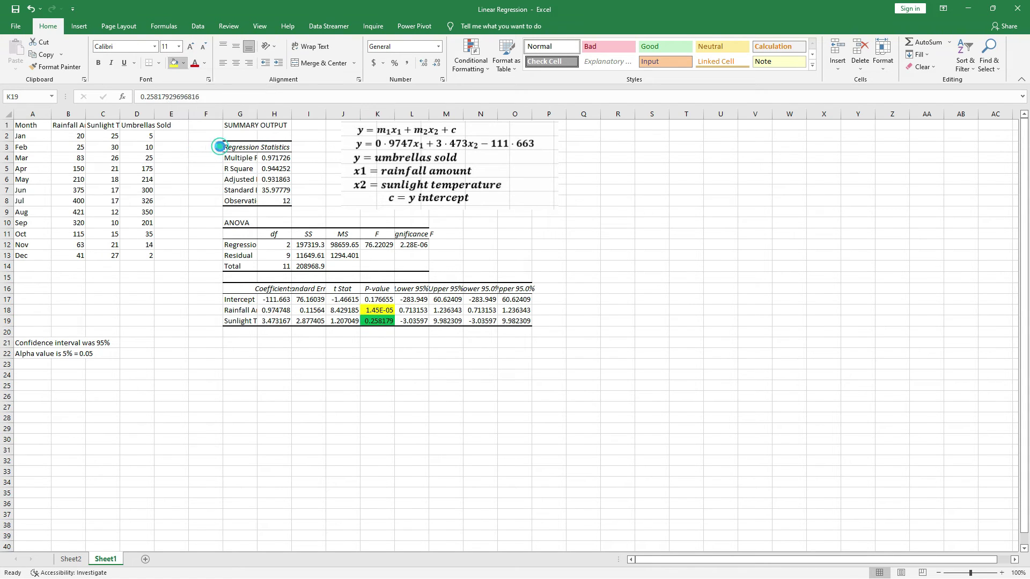
left_click(390, 355)
- Compare the two highlighted P-values with the alpha value noted below the monthly data
left_click(384, 312)
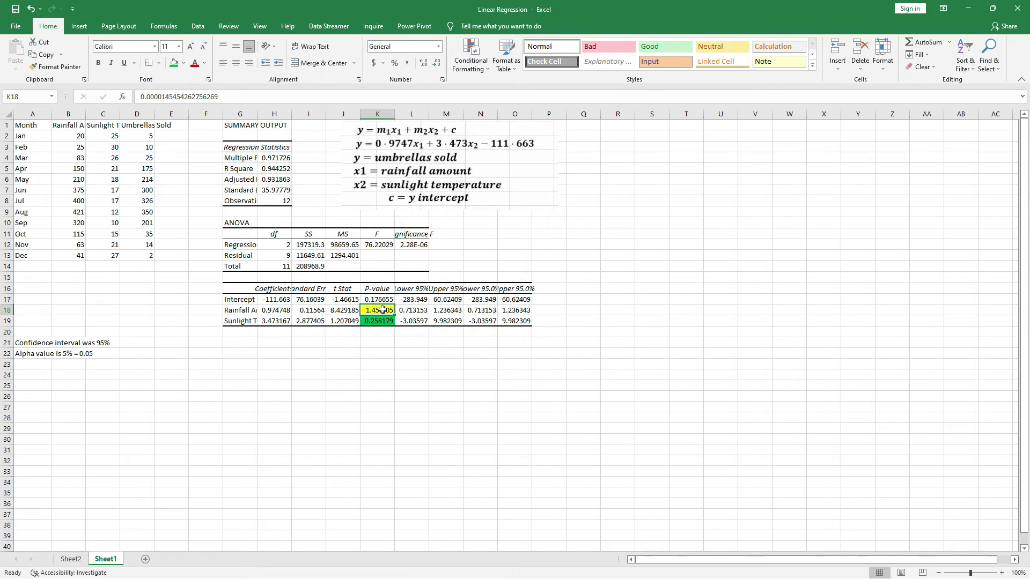
left_click(28, 355)
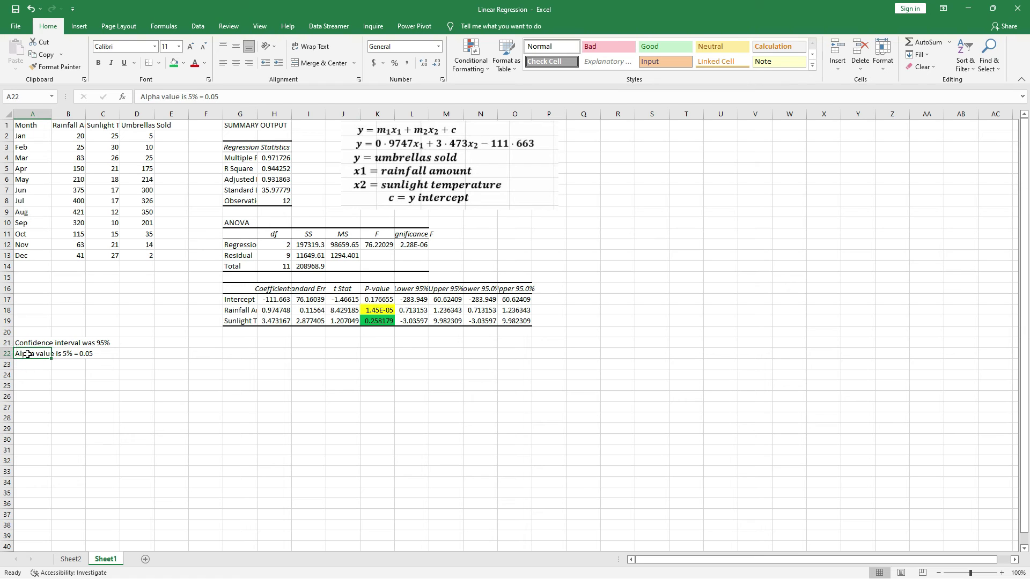
left_click(379, 322)
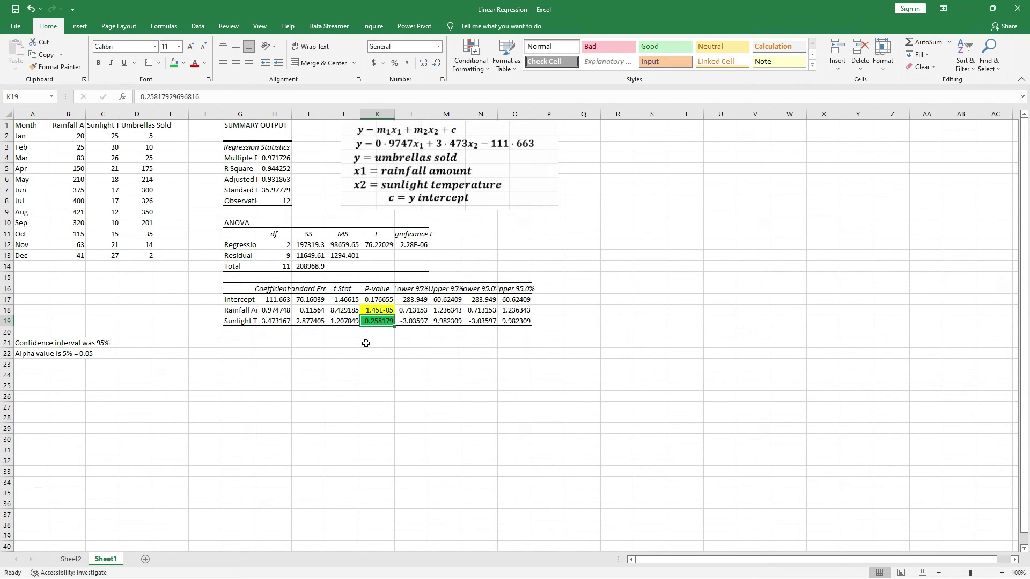
left_click(48, 367)
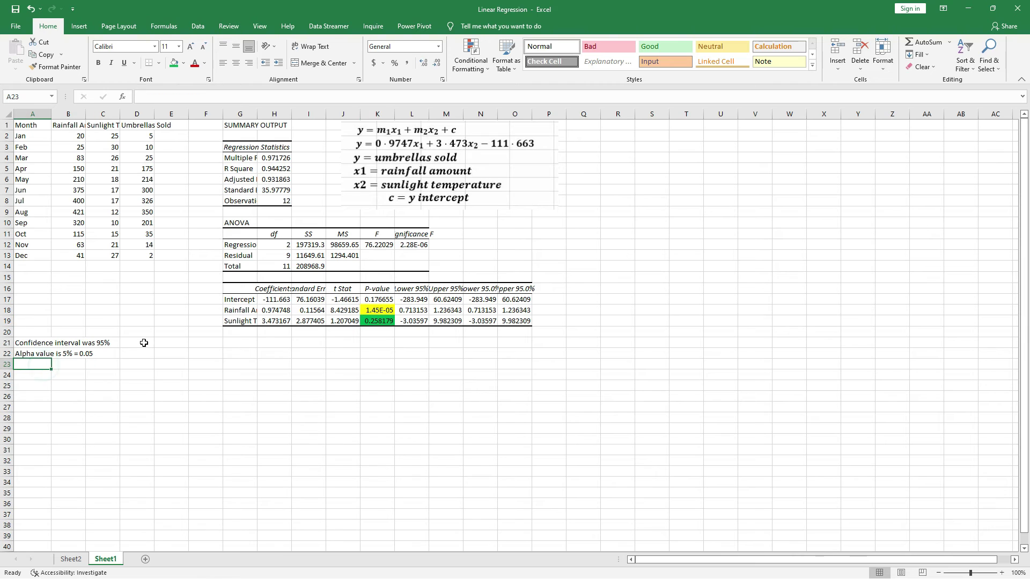
- Examine the rainfall amount row's coefficient and P-value against alpha to judge its significance for umbrellas sold
left_click(243, 311)
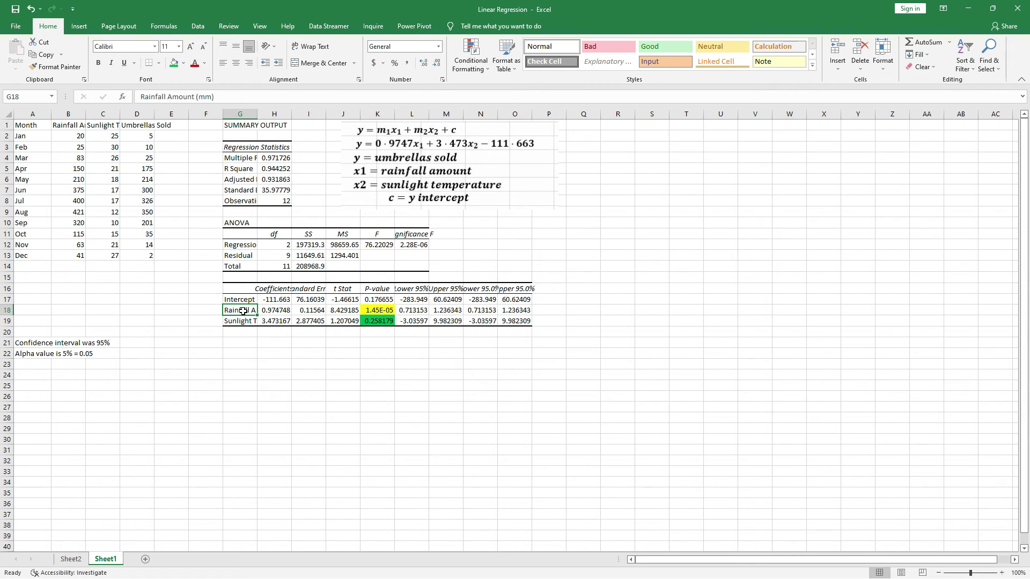
left_click(380, 311)
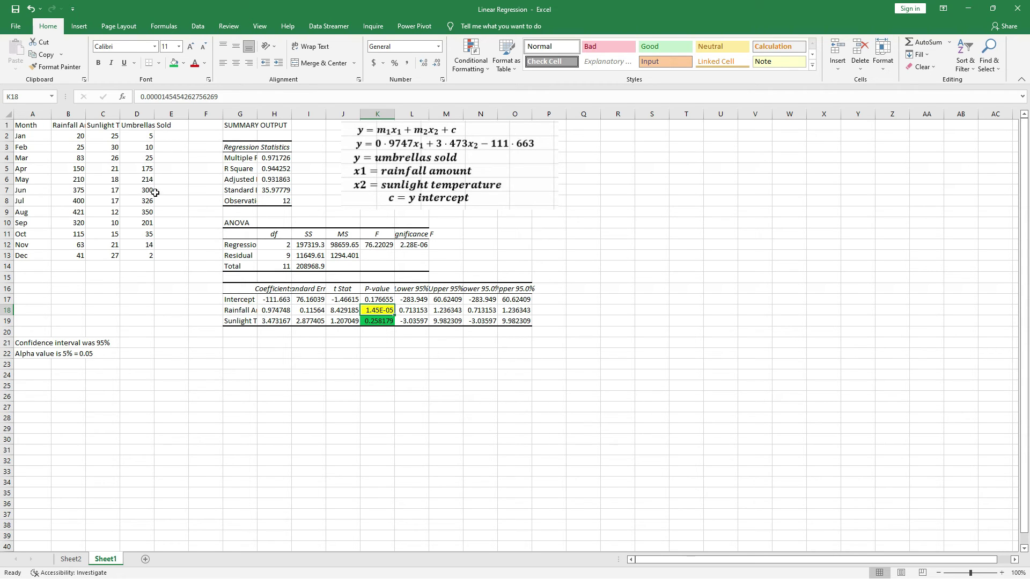
left_click(274, 312)
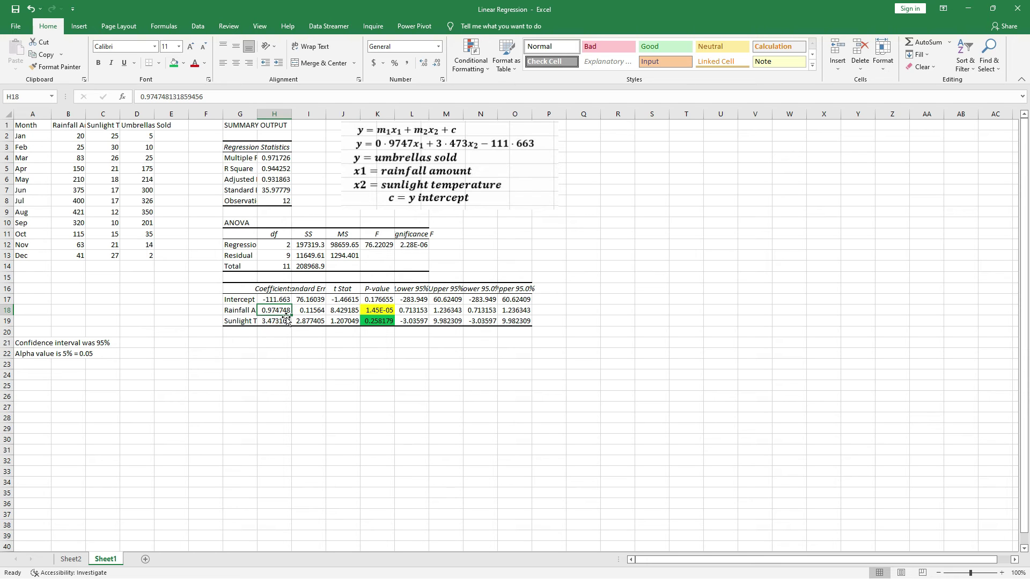
left_click(373, 310)
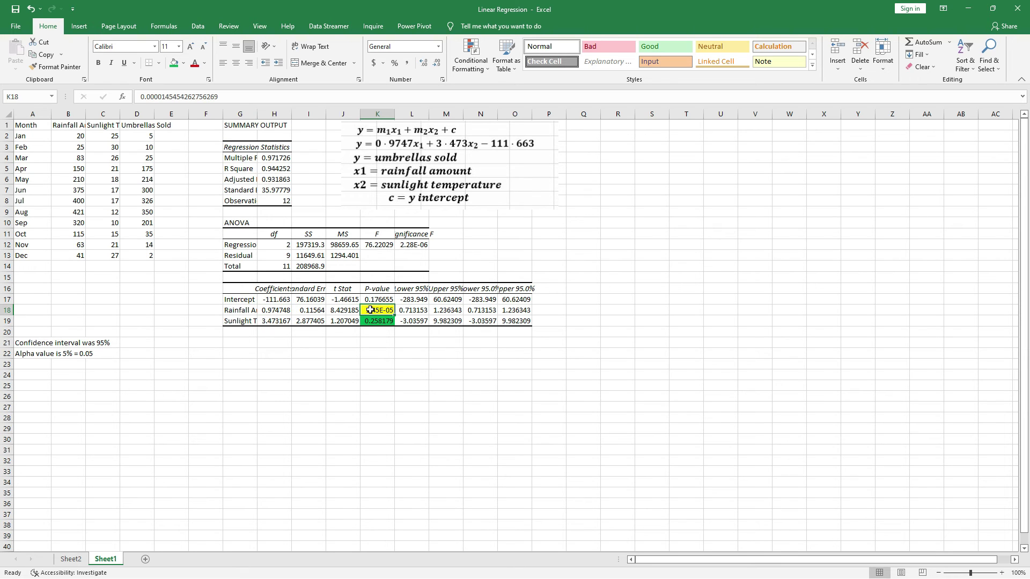
left_click(47, 365)
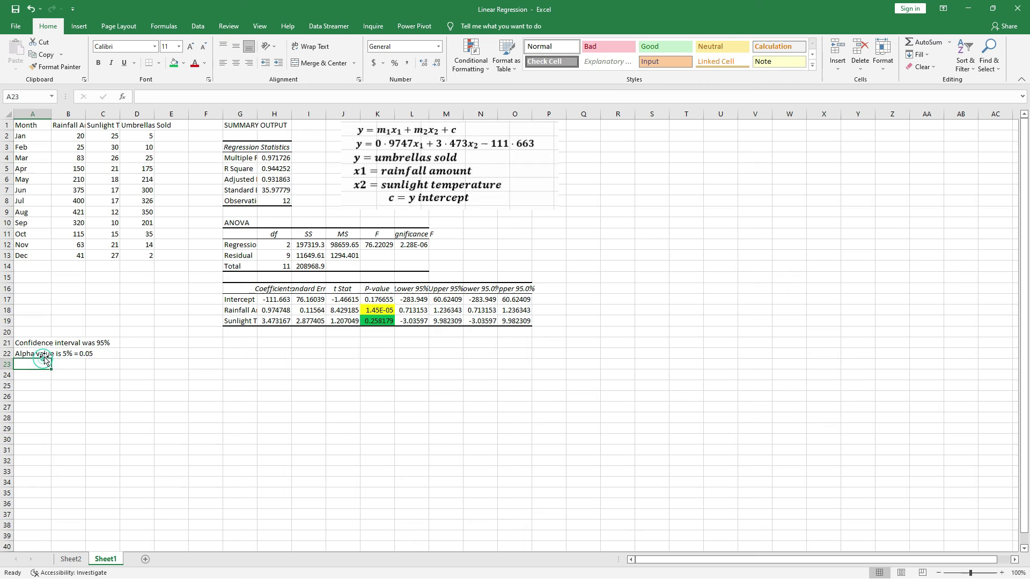
left_click(390, 311)
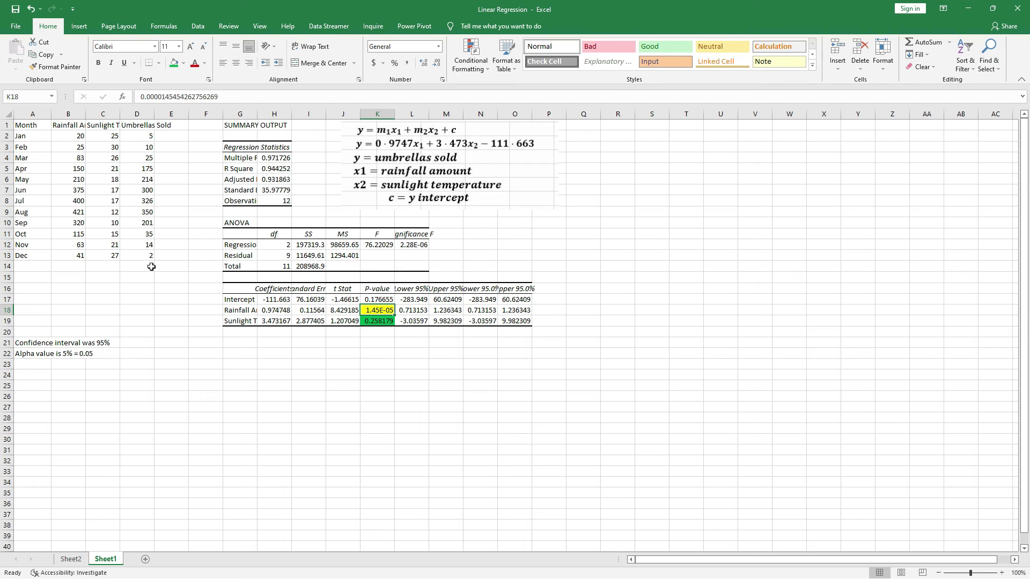
- Examine the sunlight temperature row's P-value against the alpha note to judge that variable's significance
left_click(239, 322)
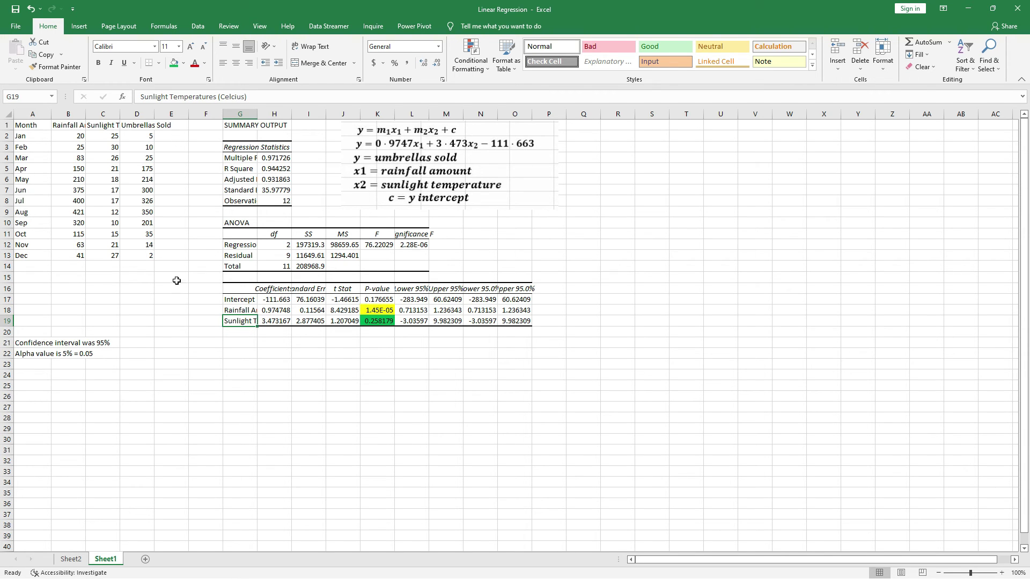
left_click(373, 320)
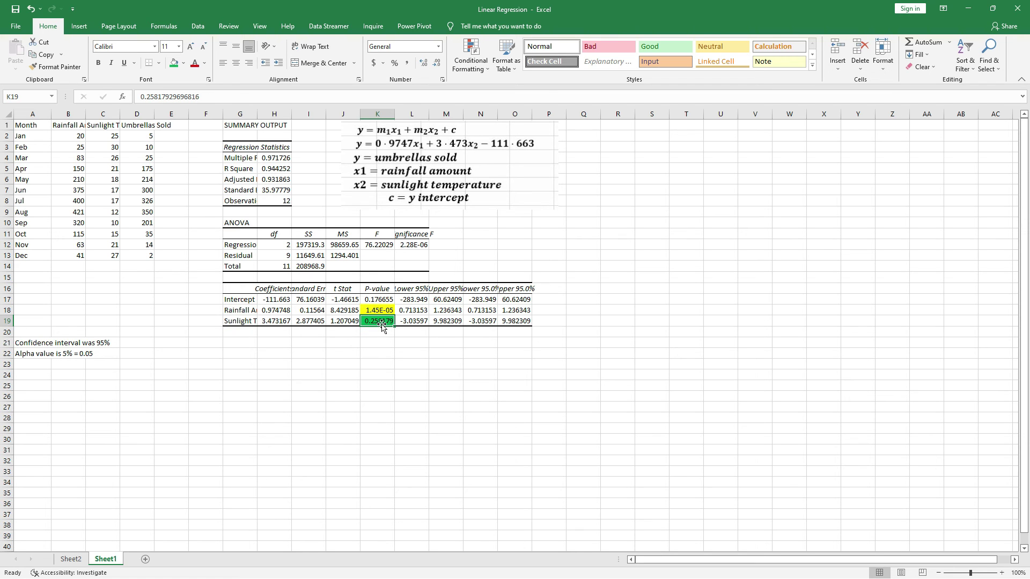
left_click(383, 321)
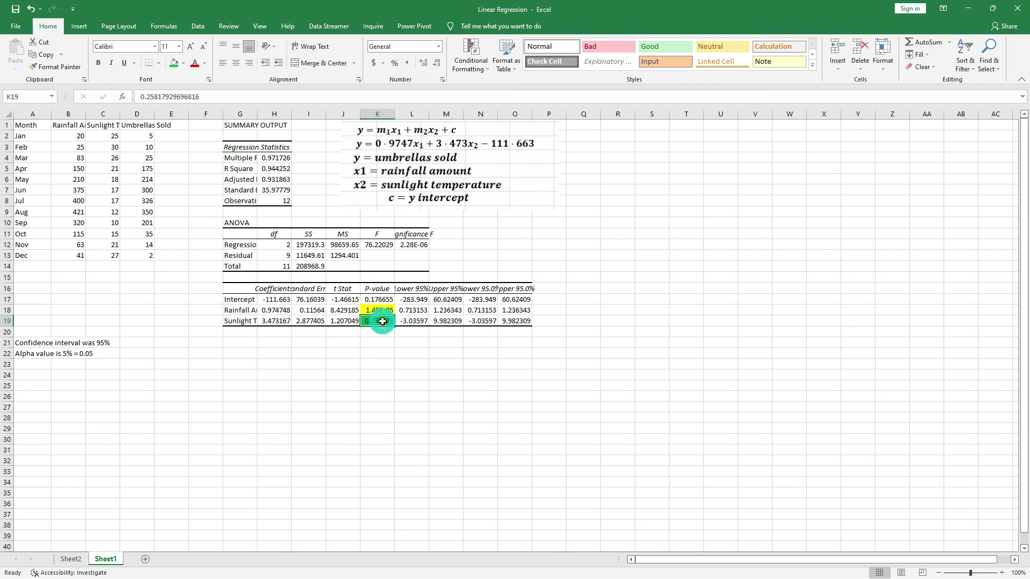
left_click(39, 356)
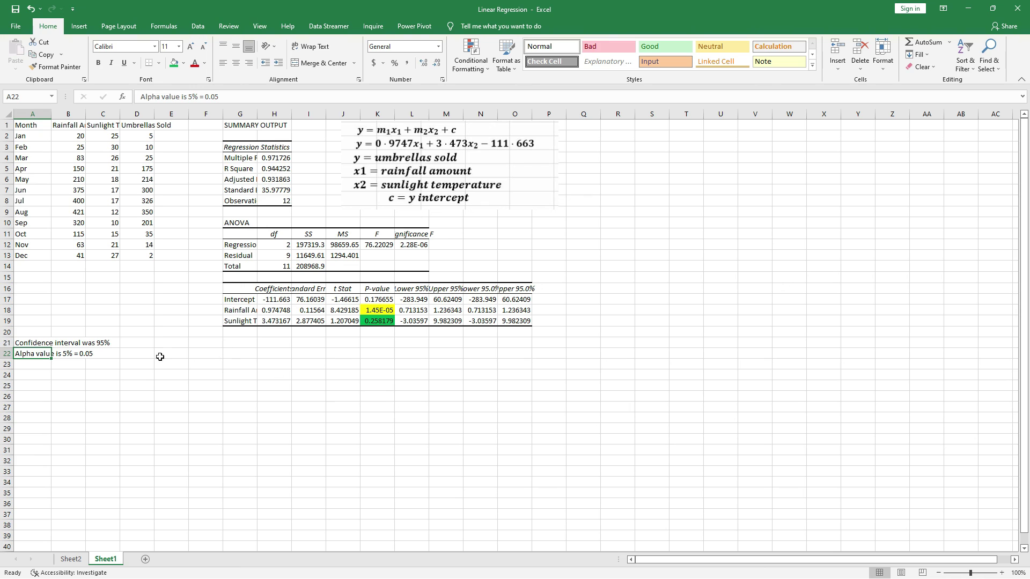
left_click(37, 367)
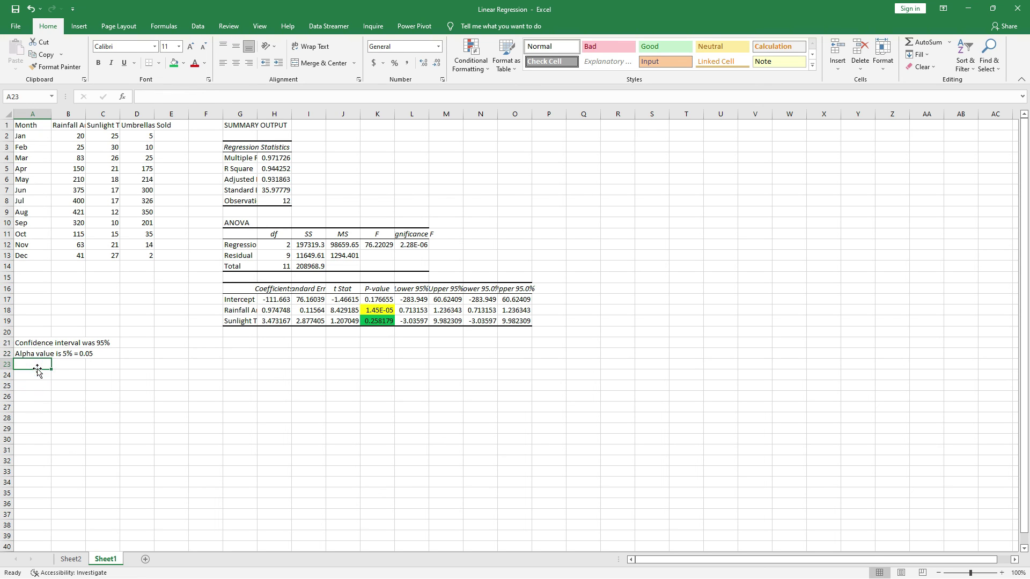